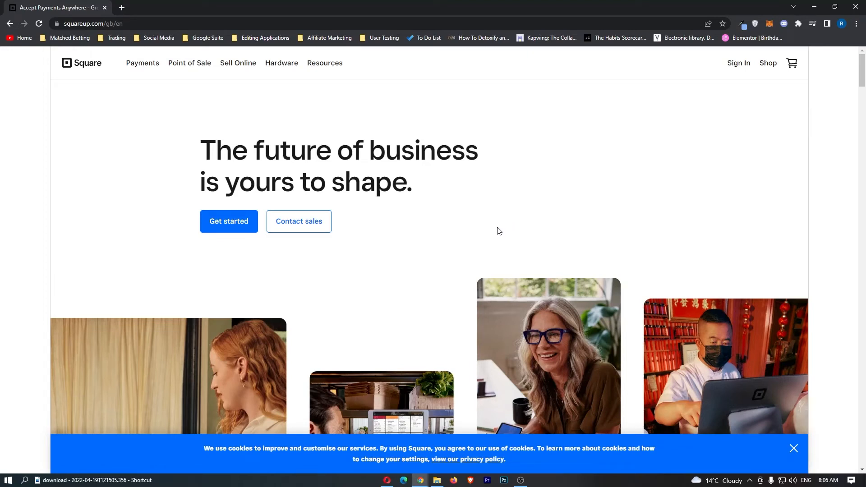
Dismiss the cookie notice and choose Get started to begin creating a Square account.
{"action": "left_click", "coordinate": [794, 449]}
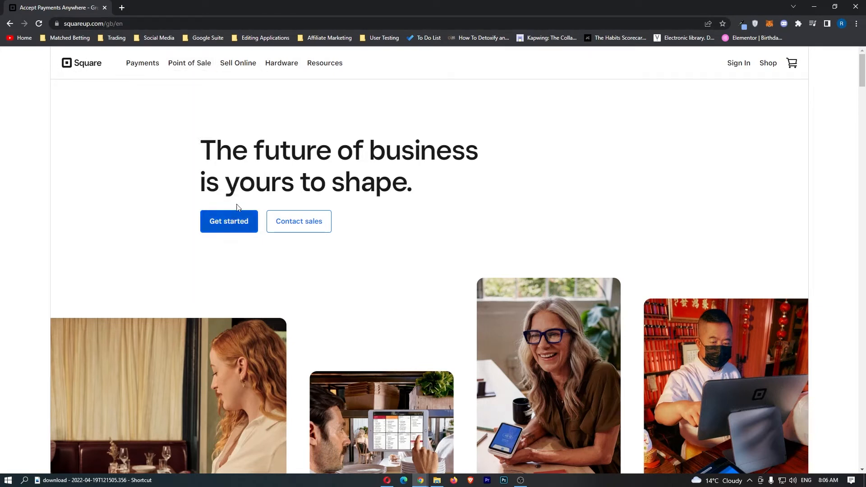
{"action": "left_click", "coordinate": [234, 230]}
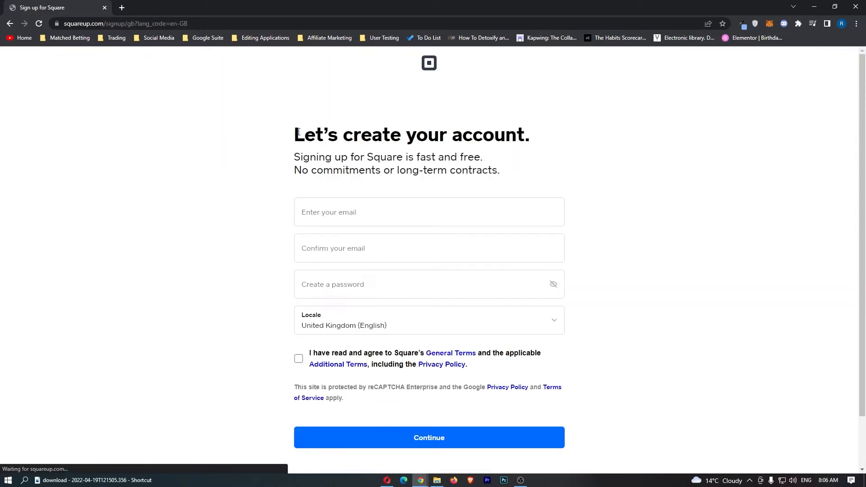
Fill in the account email, confirm email and password on the sign-up form.
{"action": "left_click", "coordinate": [329, 214]}
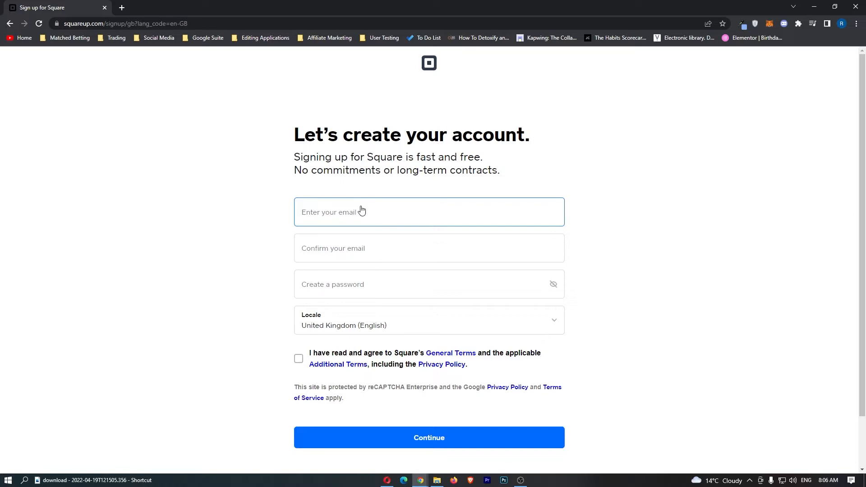
{"action": "left_click", "coordinate": [338, 244]}
{"action": "left_click", "coordinate": [321, 215]}
{"action": "left_click", "coordinate": [334, 245]}
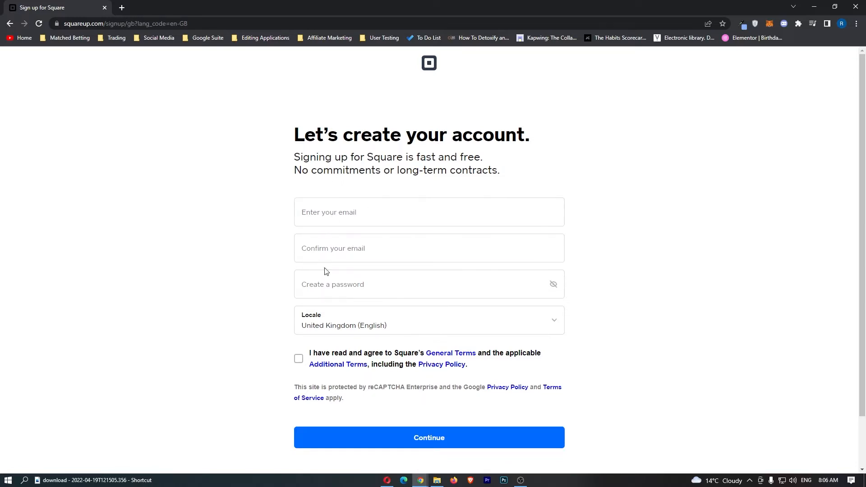
{"action": "left_click", "coordinate": [356, 249]}
{"action": "left_click", "coordinate": [358, 279]}
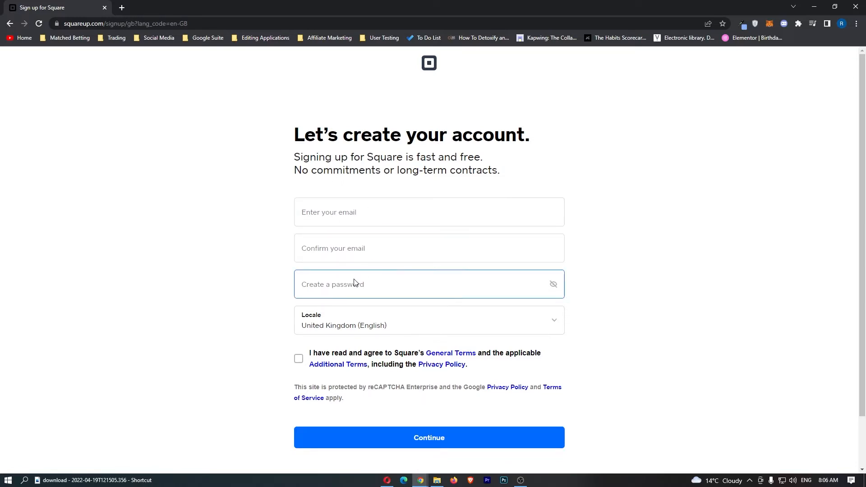
Agree to the terms and privacy policy and submit the form so the account is created.
{"action": "left_click", "coordinate": [298, 358]}
{"action": "left_click", "coordinate": [429, 438]}
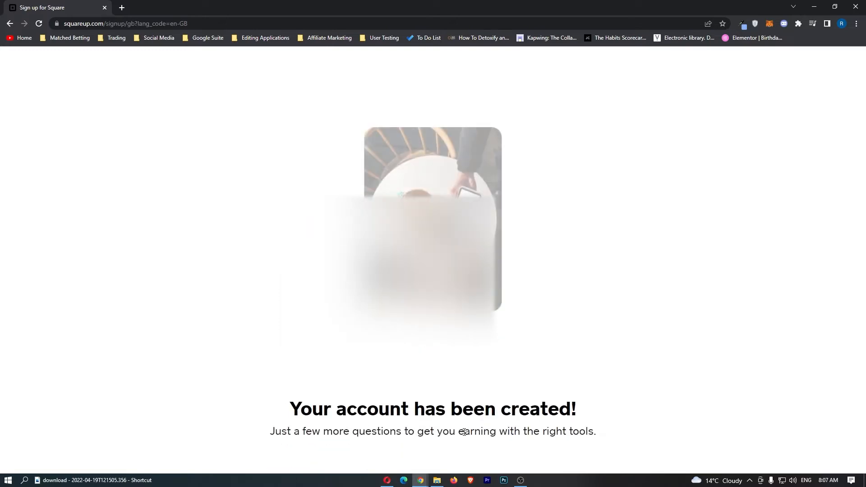
{"action": "left_click_drag", "start_coordinate": [291, 409], "coordinate": [597, 434]}
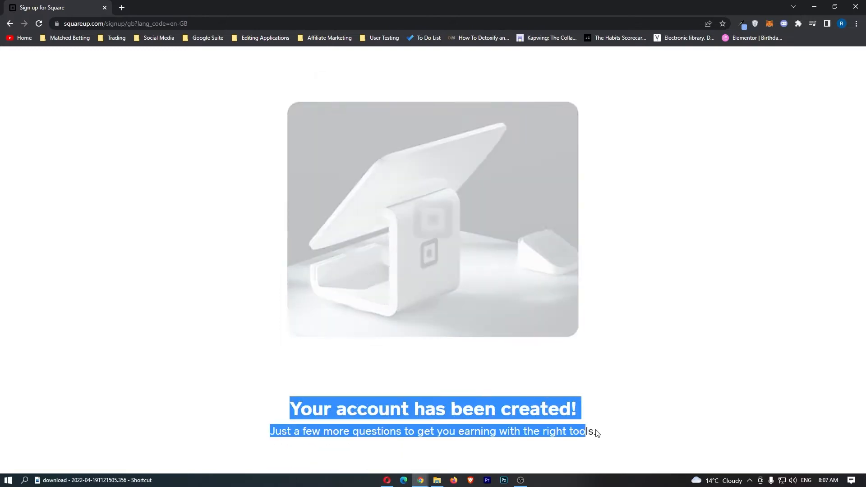
{"action": "scroll", "coordinate": [470, 206], "scroll_direction": "down", "scroll_amount": 1}
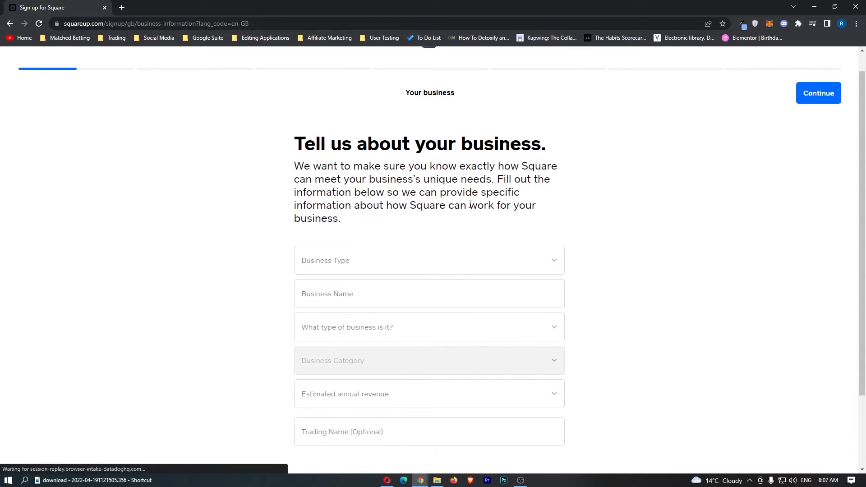
{"action": "scroll", "coordinate": [470, 205], "scroll_direction": "down", "scroll_amount": 2}
Enter Finance Strike as a sole trader charity earning under £83,000 and submit the business details.
{"action": "left_click", "coordinate": [466, 202]}
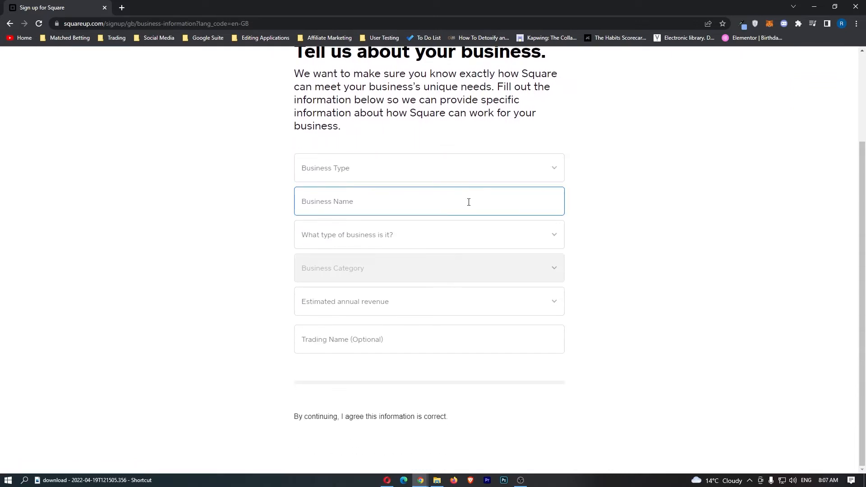
{"action": "scroll", "coordinate": [468, 202], "scroll_direction": "up", "scroll_amount": 1}
{"action": "key", "text": "shift+Tab"}
{"action": "key", "text": "Tab"}
{"action": "key", "text": "Tab"}
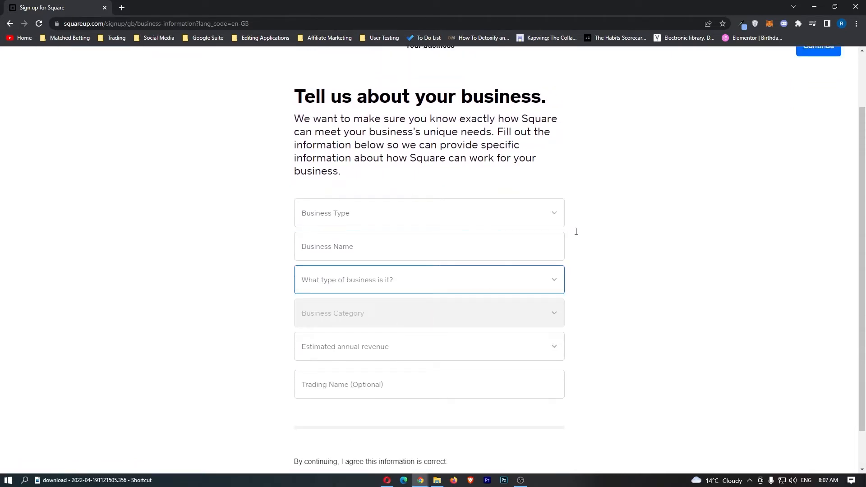
{"action": "left_click", "coordinate": [358, 213]}
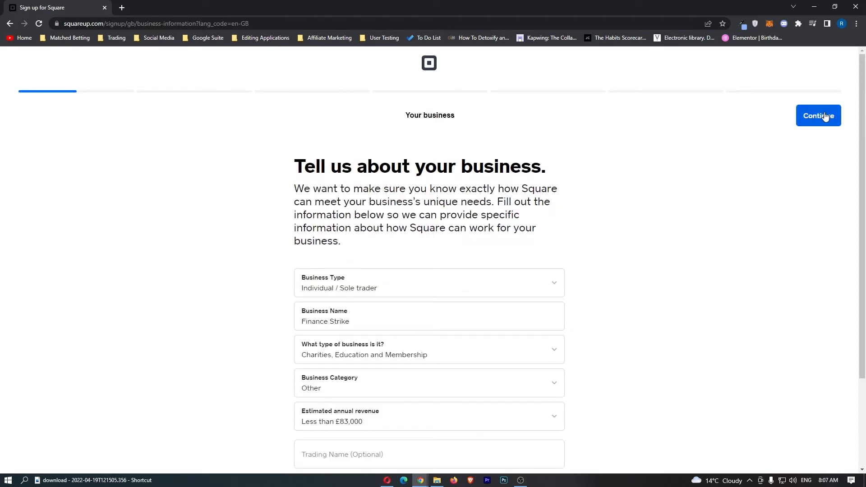
{"action": "left_click", "coordinate": [827, 117]}
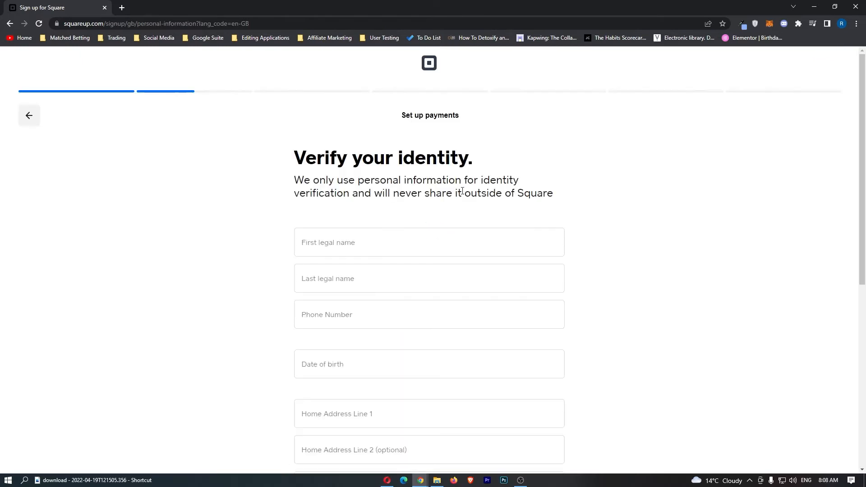
Fill in the legal first and last name, phone number, date of birth and home address.
{"action": "left_click_drag", "start_coordinate": [279, 158], "coordinate": [528, 173]}
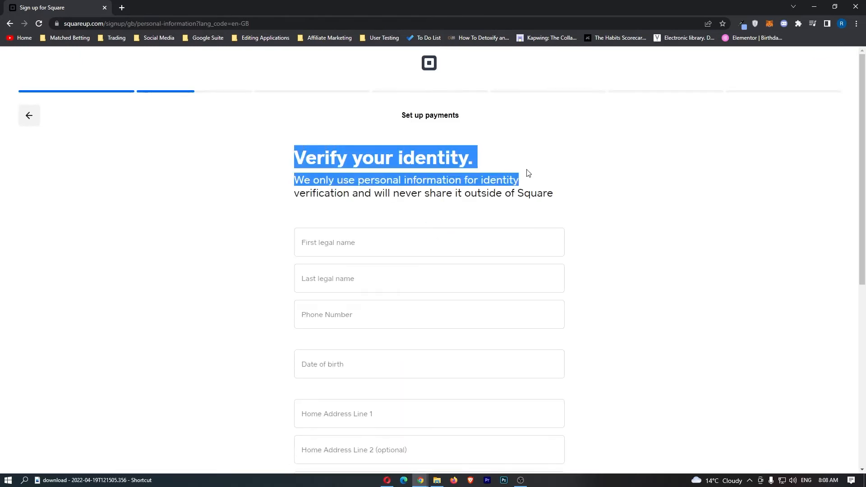
{"action": "left_click", "coordinate": [574, 177]}
{"action": "scroll", "coordinate": [542, 182], "scroll_direction": "down", "scroll_amount": 1}
{"action": "left_click", "coordinate": [318, 219]}
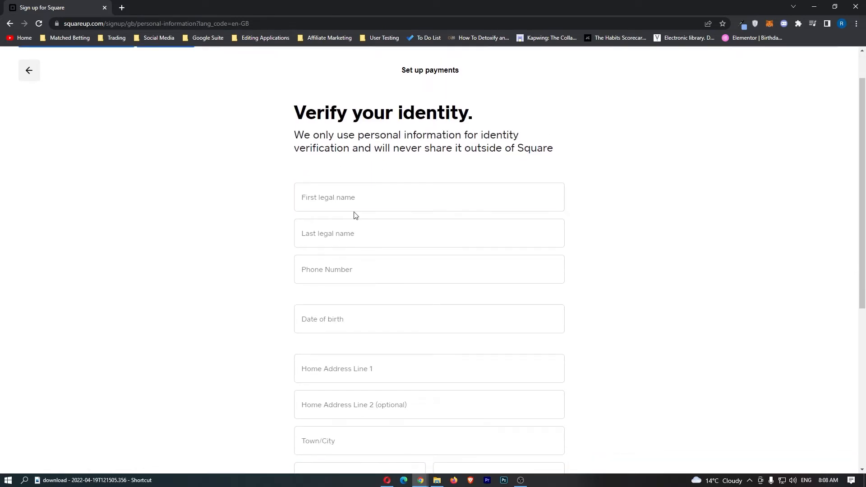
{"action": "scroll", "coordinate": [353, 216], "scroll_direction": "down", "scroll_amount": 1}
{"action": "left_click", "coordinate": [347, 198]}
{"action": "left_click", "coordinate": [409, 223]}
{"action": "left_click", "coordinate": [396, 144]}
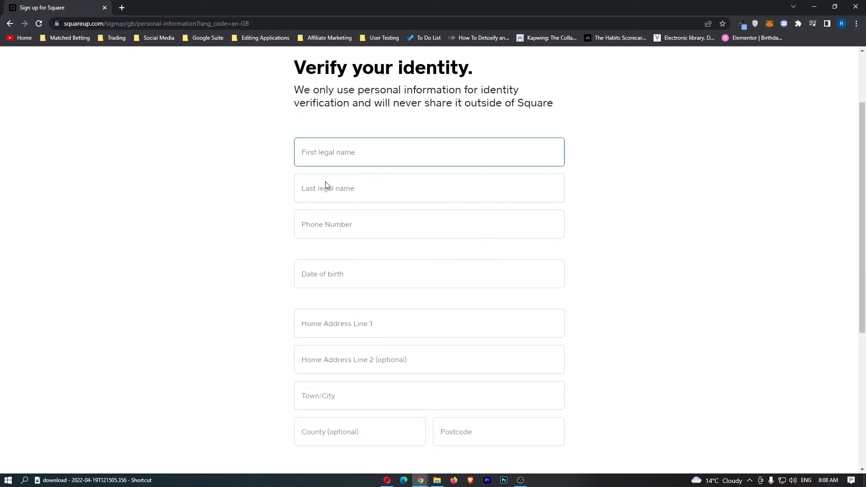
{"action": "left_click", "coordinate": [609, 217]}
{"action": "scroll", "coordinate": [407, 217], "scroll_direction": "down", "scroll_amount": 1}
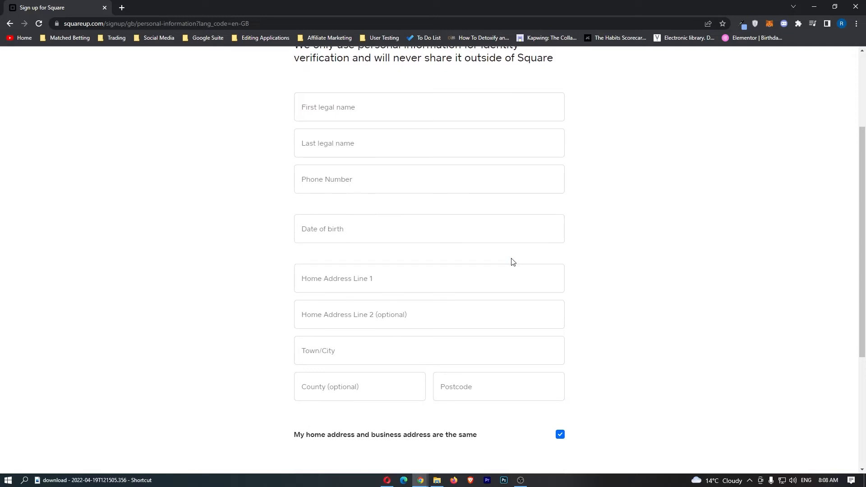
{"action": "scroll", "coordinate": [500, 258], "scroll_direction": "up", "scroll_amount": 1}
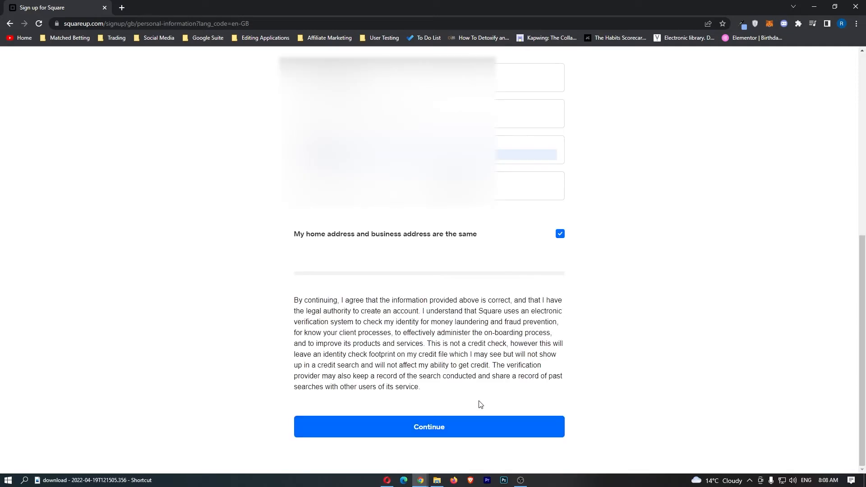
Submit the identity details so verification starts.
{"action": "left_click", "coordinate": [429, 427]}
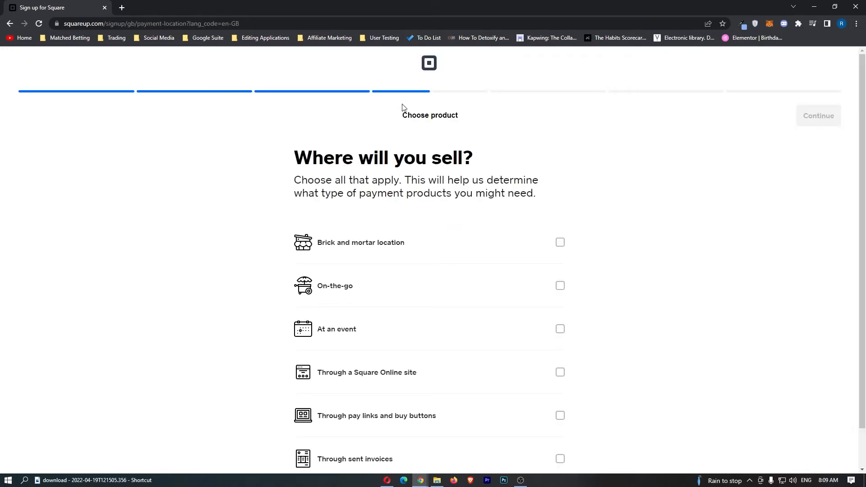
{"action": "scroll", "coordinate": [402, 122], "scroll_direction": "down", "scroll_amount": 1}
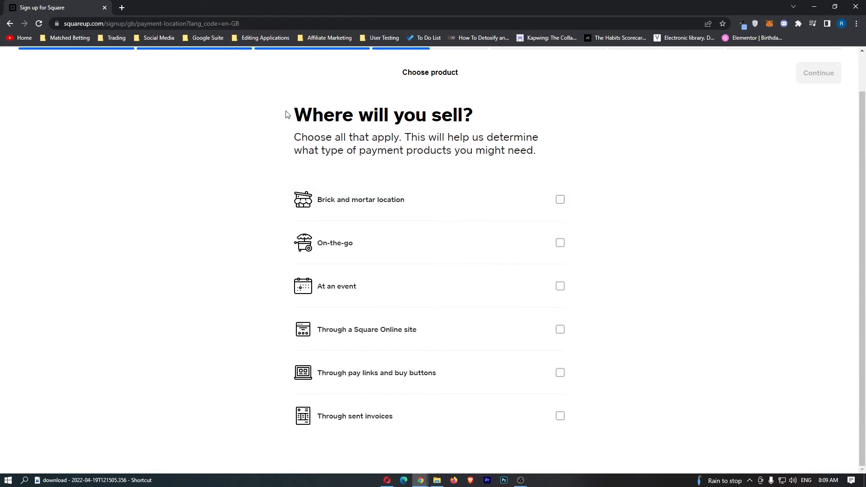
Choose 'Through pay links and buy buttons' as the selling channel.
{"action": "left_click_drag", "start_coordinate": [286, 115], "coordinate": [514, 116]}
{"action": "left_click", "coordinate": [409, 179]}
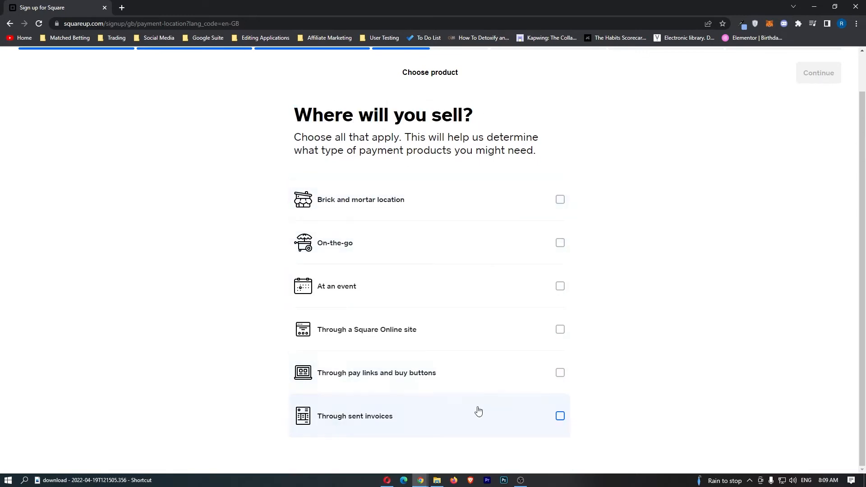
{"action": "left_click", "coordinate": [346, 377]}
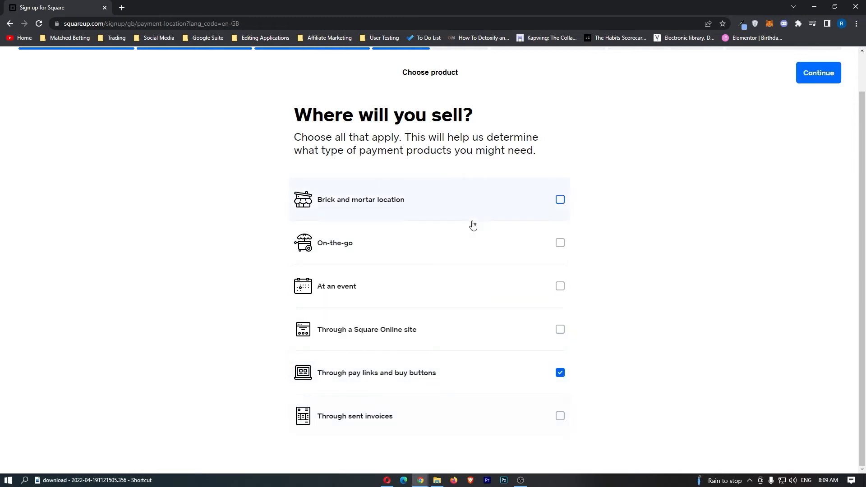
Continue past the selling-channel answer and skip the extra software tools question.
{"action": "left_click", "coordinate": [806, 64]}
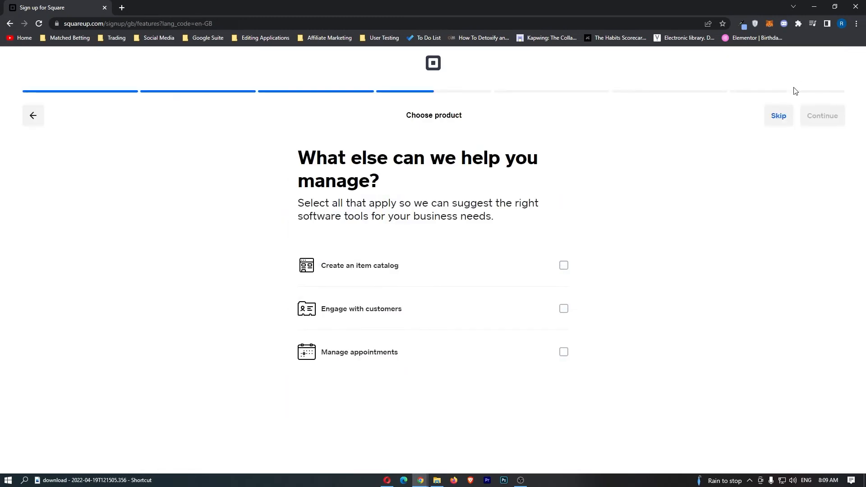
{"action": "mouse_move", "coordinate": [298, 157]}
{"action": "left_mouse_down"}
{"action": "mouse_move", "coordinate": [357, 156]}
{"action": "mouse_move", "coordinate": [484, 203]}
{"action": "left_mouse_up"}
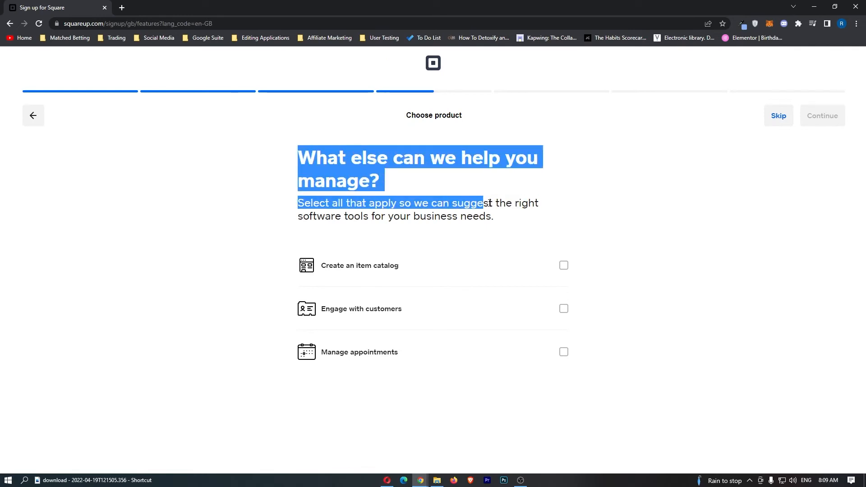
{"action": "left_click", "coordinate": [447, 237]}
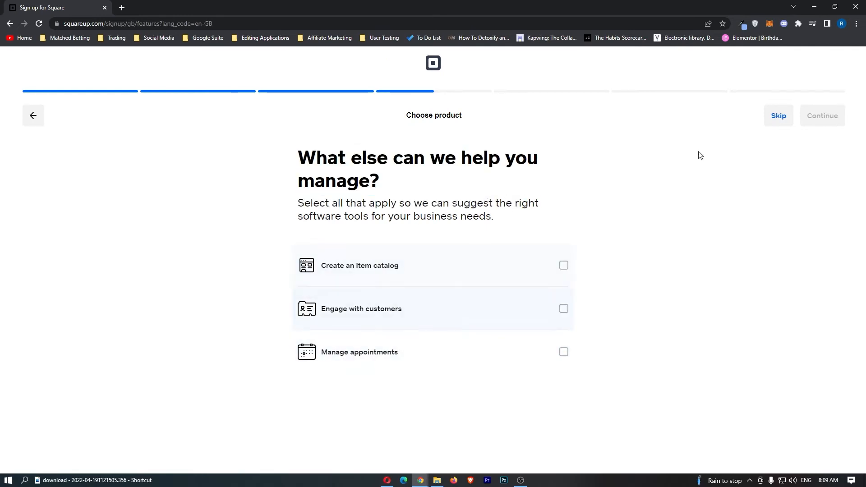
{"action": "left_click", "coordinate": [779, 116]}
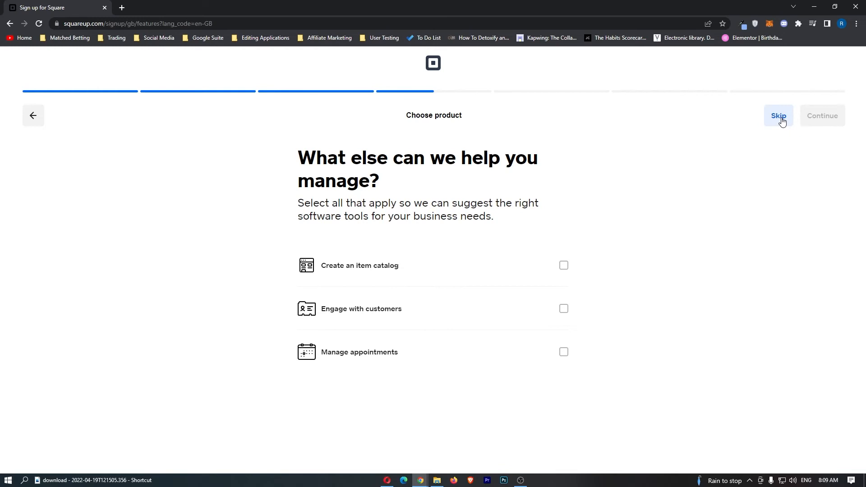
{"action": "scroll", "coordinate": [434, 270], "scroll_direction": "down", "scroll_amount": 2}
{"action": "scroll", "coordinate": [364, 177], "scroll_direction": "up", "scroll_amount": 2}
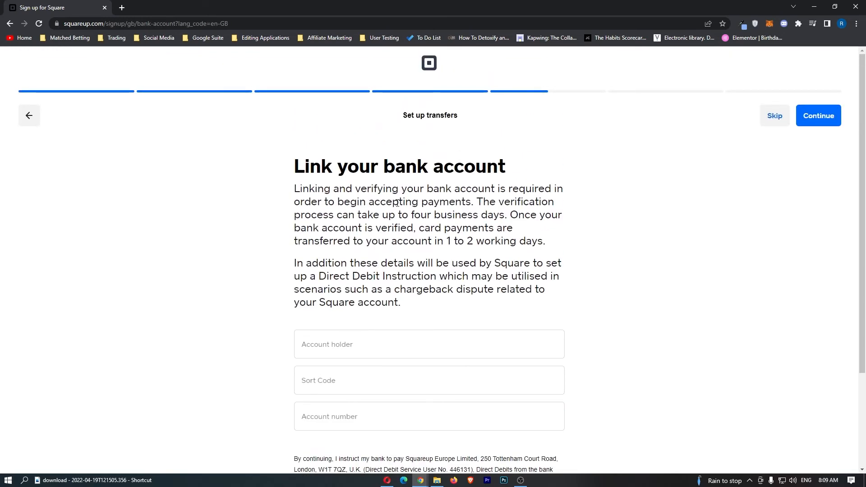
{"action": "scroll", "coordinate": [363, 203], "scroll_direction": "down", "scroll_amount": 2}
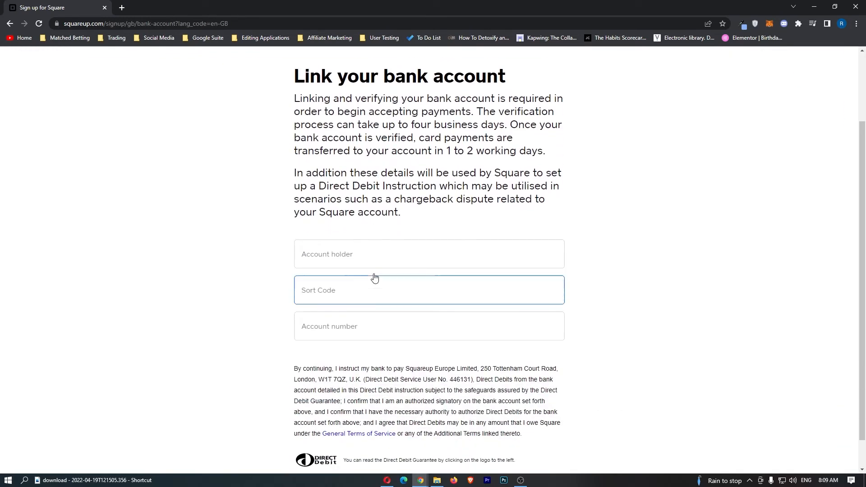
{"action": "scroll", "coordinate": [359, 284], "scroll_direction": "up", "scroll_amount": 3}
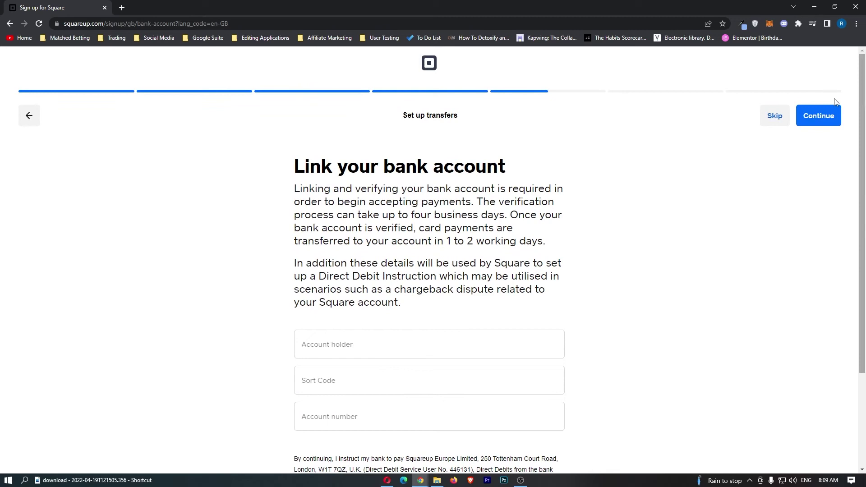
Skip linking a bank account, reaching the hardware question.
{"action": "left_click", "coordinate": [772, 117]}
Leave the hardware-interest question as is and skip the hardware offer.
{"action": "left_click_drag", "start_coordinate": [294, 156], "coordinate": [522, 175]}
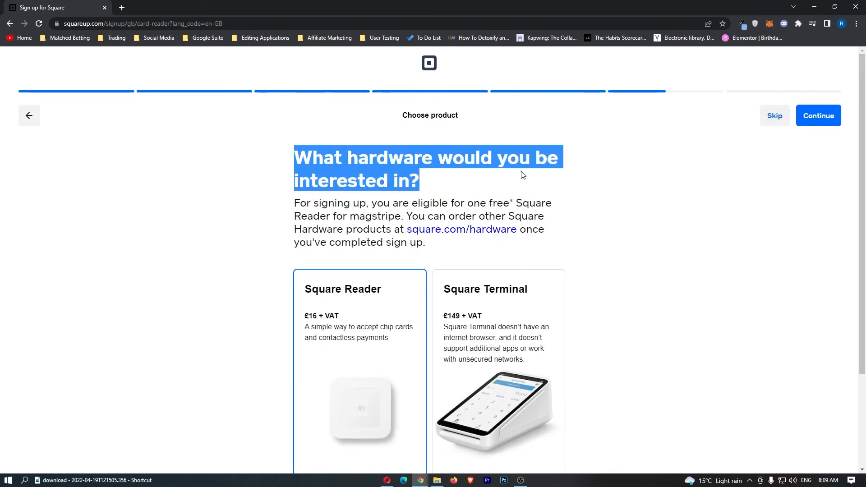
{"action": "left_click", "coordinate": [521, 179]}
{"action": "scroll", "coordinate": [522, 179], "scroll_direction": "down", "scroll_amount": 2}
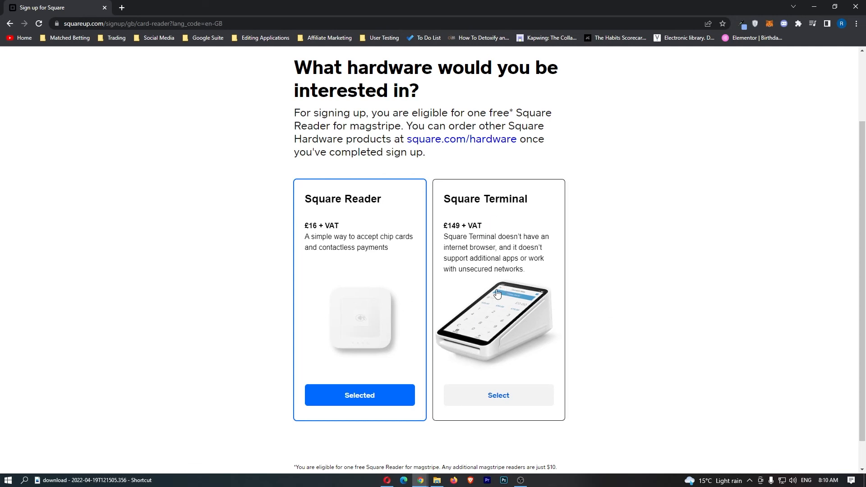
{"action": "scroll", "coordinate": [498, 293], "scroll_direction": "up", "scroll_amount": 2}
{"action": "scroll", "coordinate": [497, 293], "scroll_direction": "down", "scroll_amount": 2}
{"action": "scroll", "coordinate": [498, 293], "scroll_direction": "up", "scroll_amount": 4}
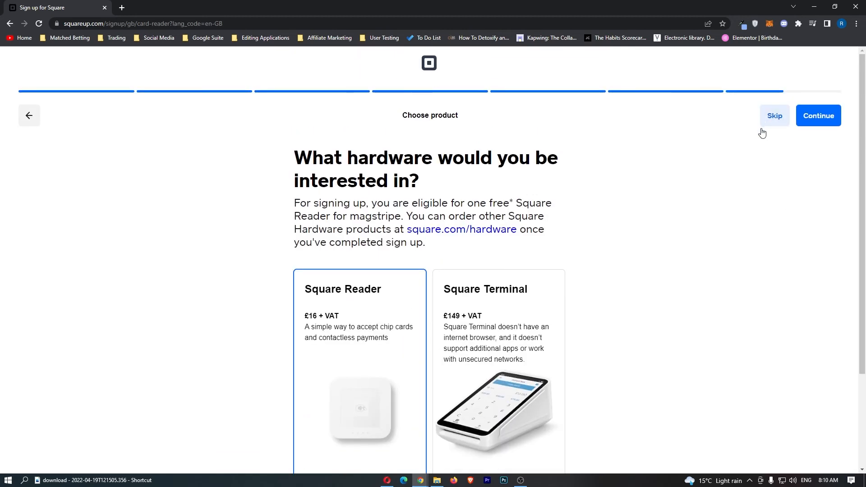
{"action": "left_click", "coordinate": [775, 116]}
Skip inviting friends so the signup submits and the Download Square Point of Sale page opens.
{"action": "left_click_drag", "start_coordinate": [297, 157], "coordinate": [562, 190]}
{"action": "left_click", "coordinate": [819, 116]}
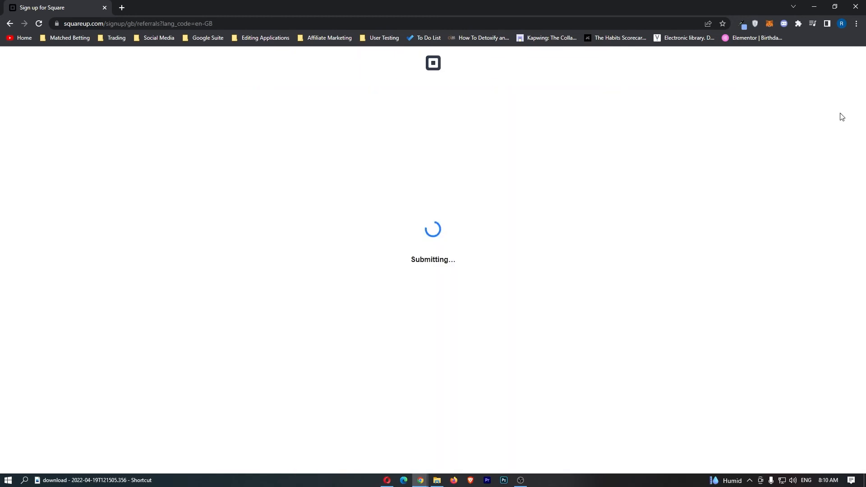
{"action": "scroll", "coordinate": [588, 220], "scroll_direction": "down", "scroll_amount": 2}
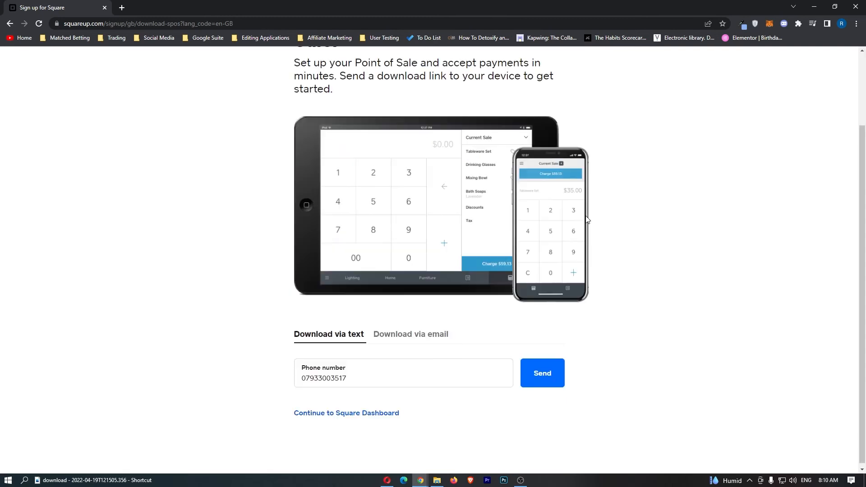
{"action": "scroll", "coordinate": [534, 268], "scroll_direction": "up", "scroll_amount": 1}
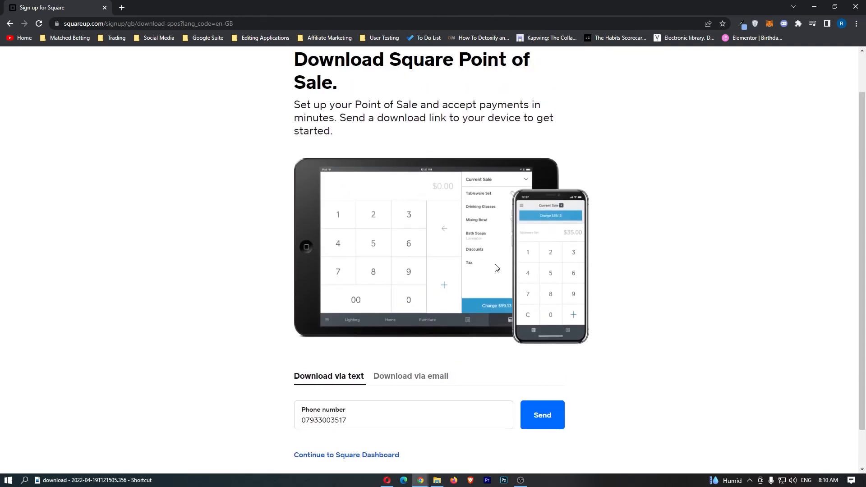
{"action": "scroll", "coordinate": [398, 153], "scroll_direction": "up", "scroll_amount": 1}
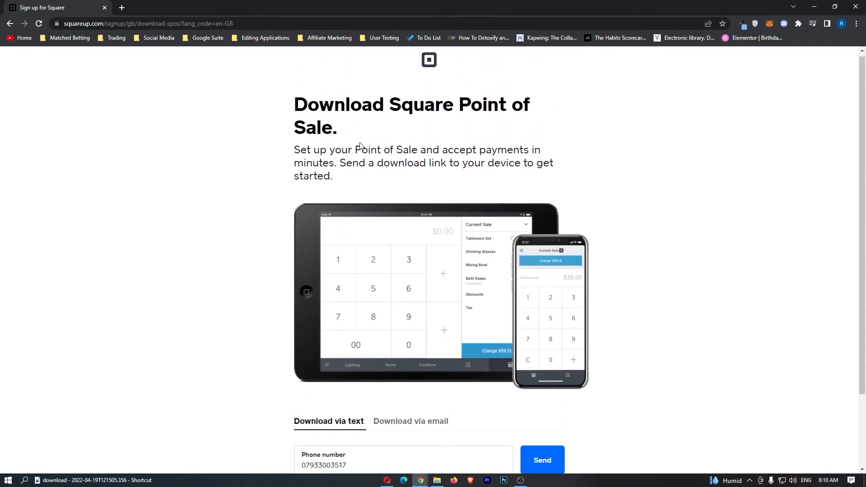